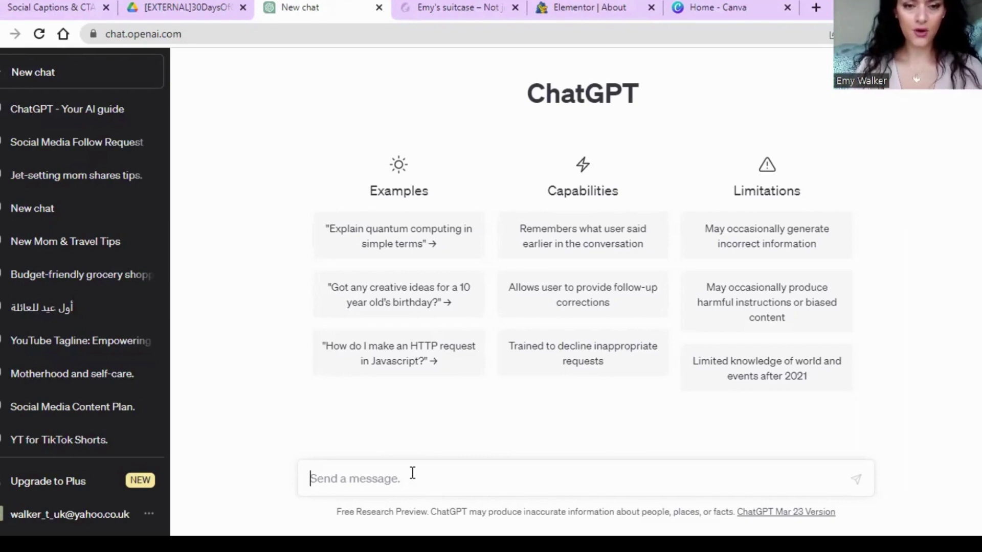
Write a prompt for a two-week grocery shopping list for a couple and an infant: veggies, fruits, proteins, dairy products, budget friendly 500 qatari riyals.
text(make a  grocery shopping list for a couple and an infant for two weeks of veggies ,fruits, proteins, dairy products. make it budget friendly 500 qatari riyals,)
text(.)
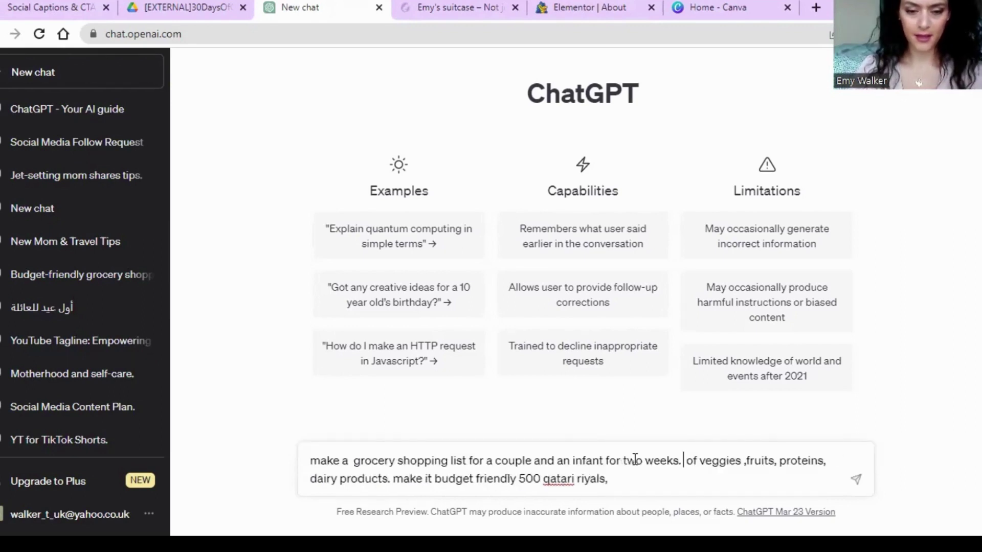
text( it)
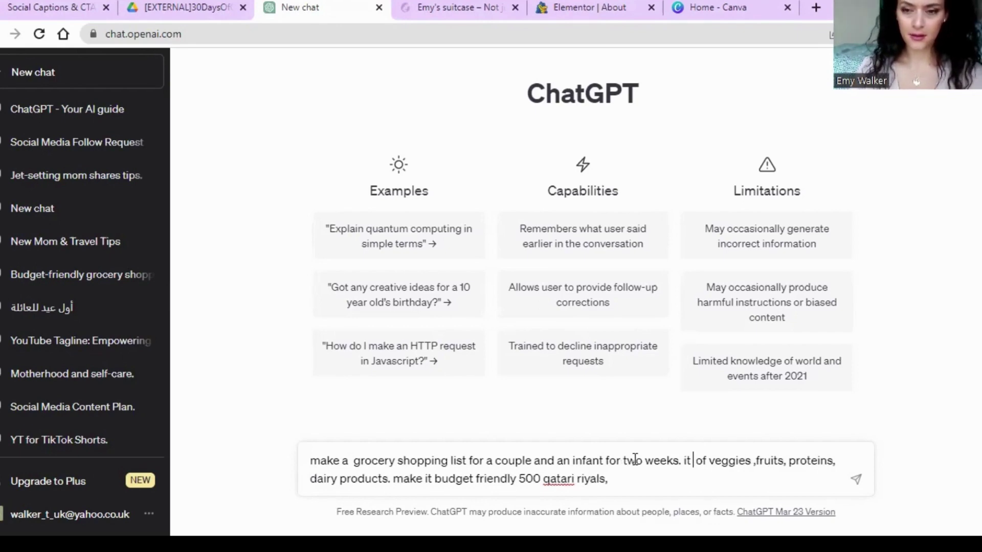
text( contains)
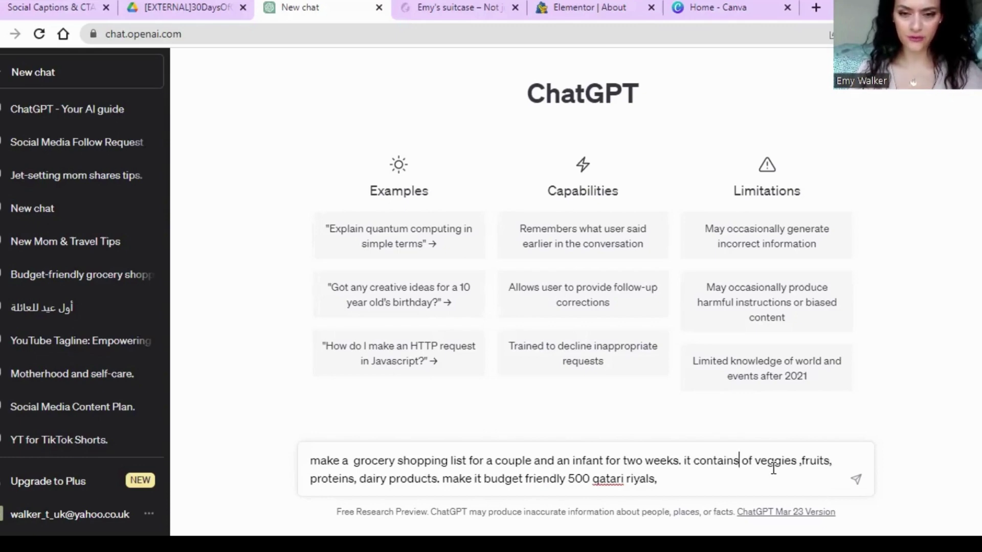
Reword the prompt's budget to "up 500 qatari riyals", remove the trailing comma, and send the prompt.
click(568, 479)
text(up)
click(680, 479)
key(BackSpace)
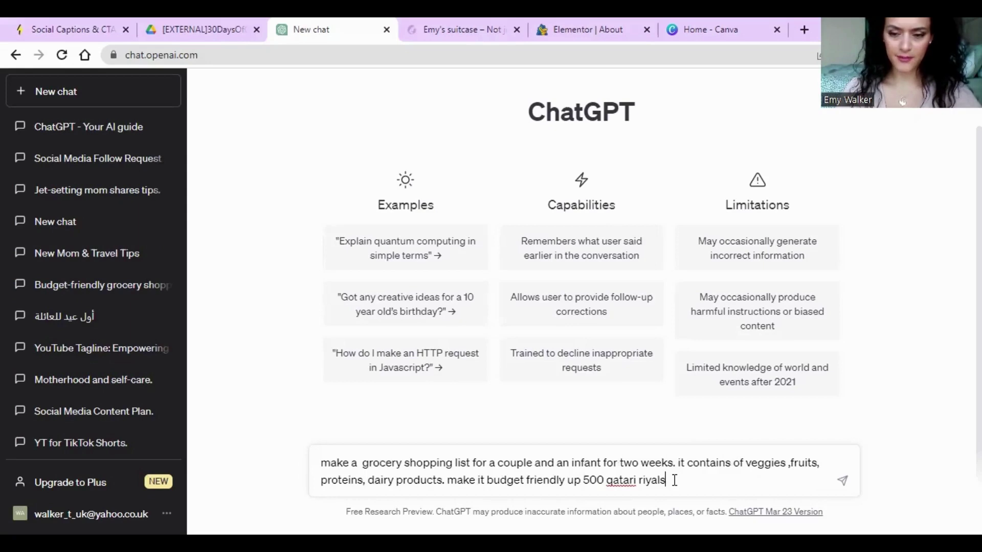
key(Return)
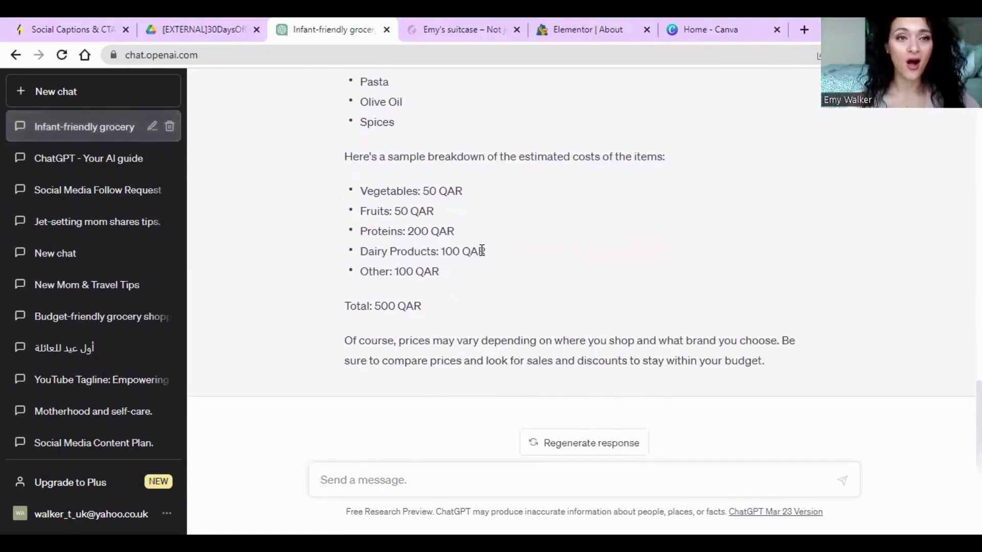
Review the generated grocery list from vegetables through fruits, proteins, dairy and other items to the estimated cost breakdown and total.
scroll(445, 220, up, 15)
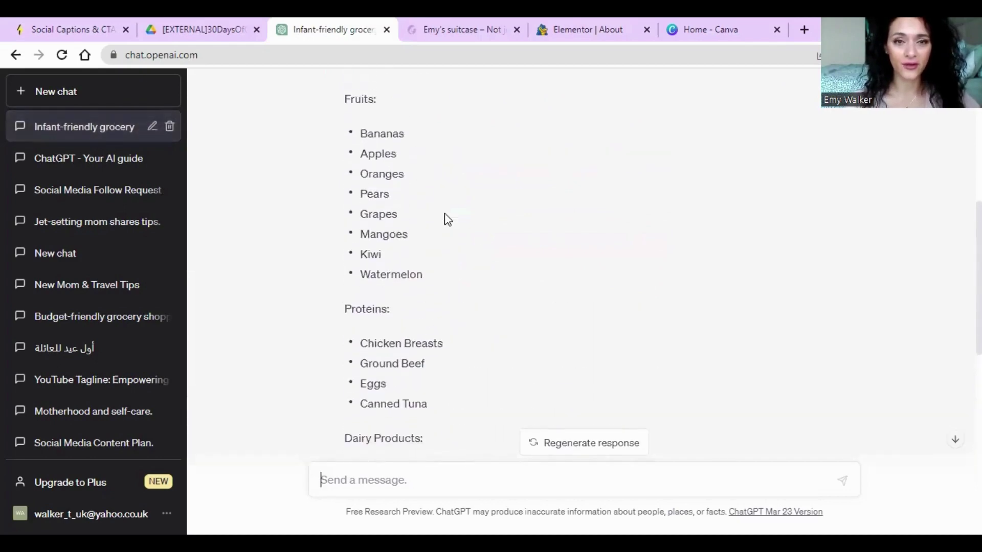
scroll(447, 220, up, 4)
scroll(448, 220, down, 1)
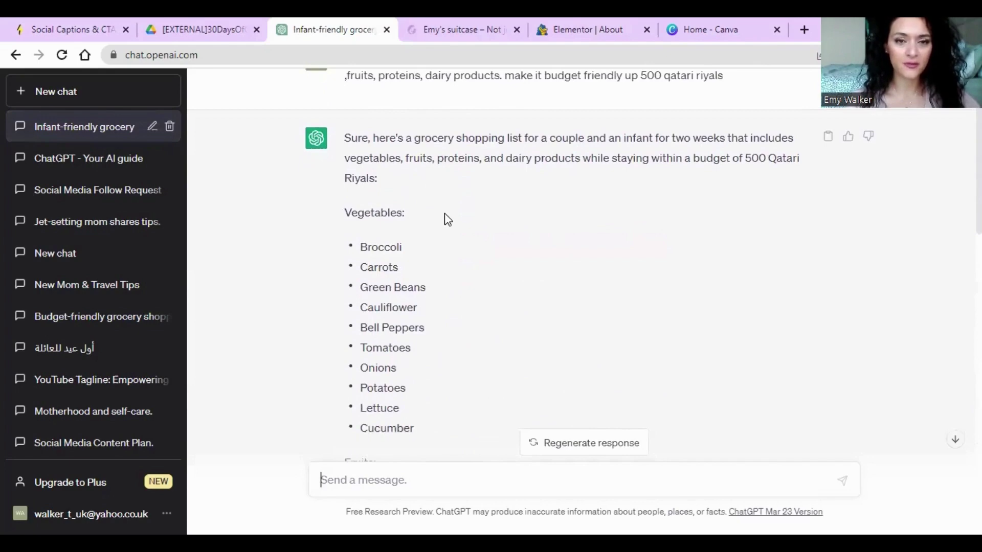
scroll(447, 220, down, 2)
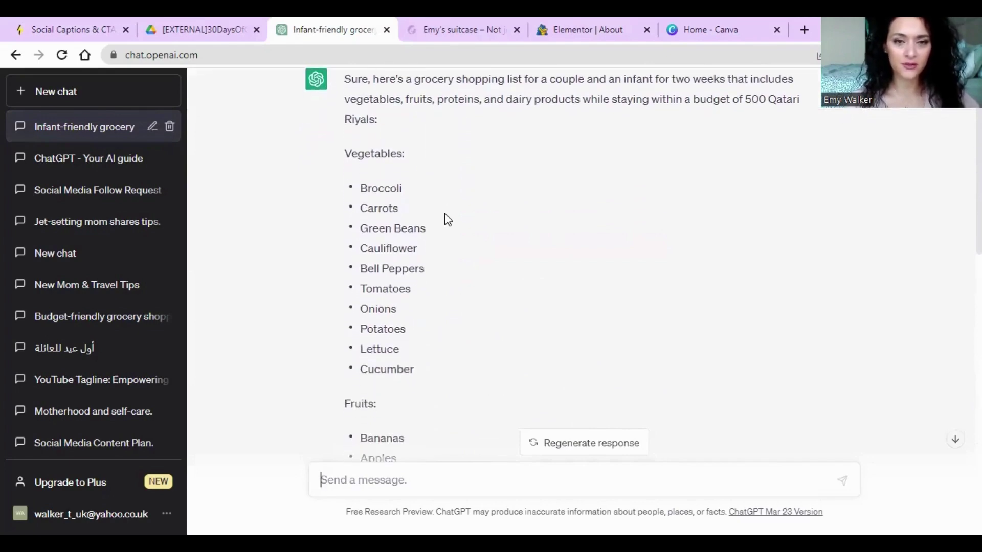
scroll(447, 220, down, 1)
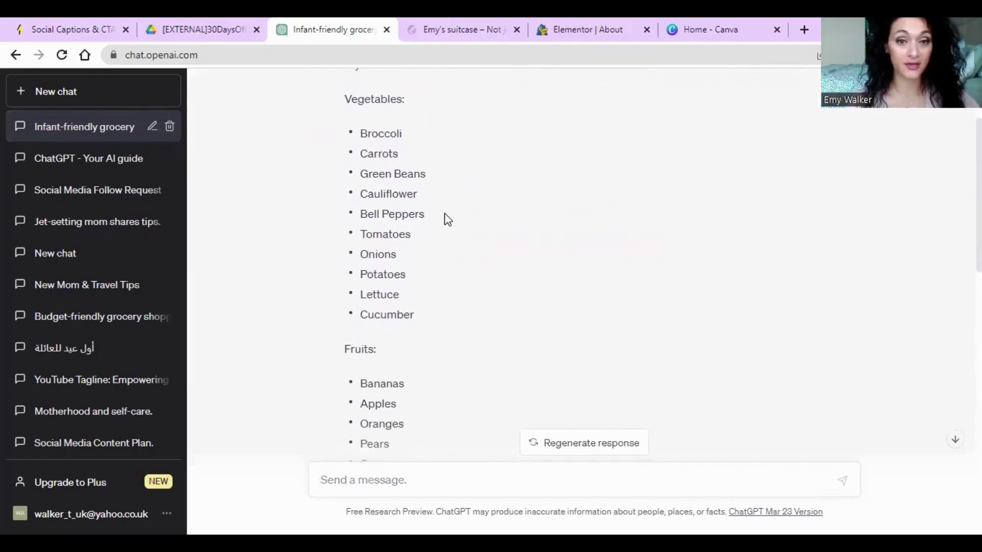
scroll(447, 220, down, 3)
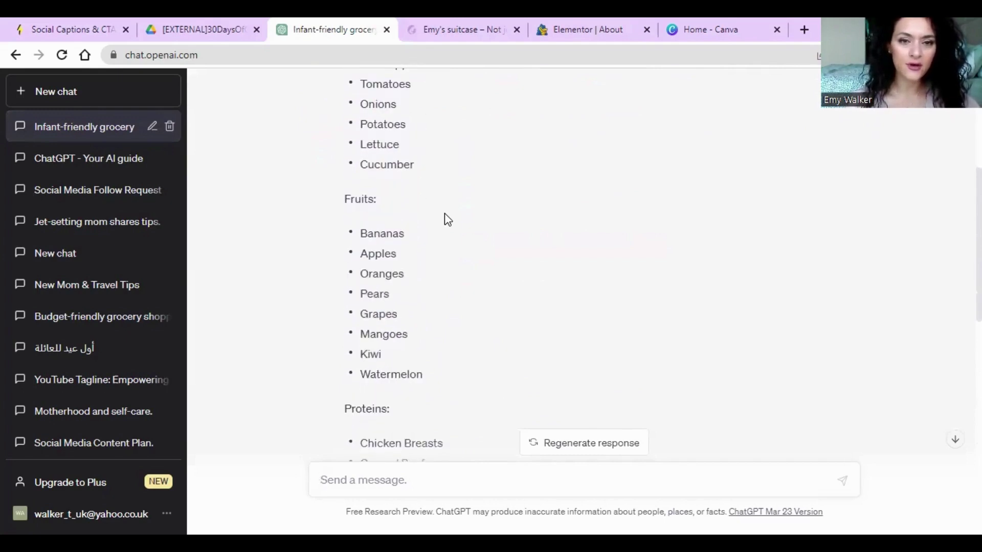
scroll(444, 214, down, 2)
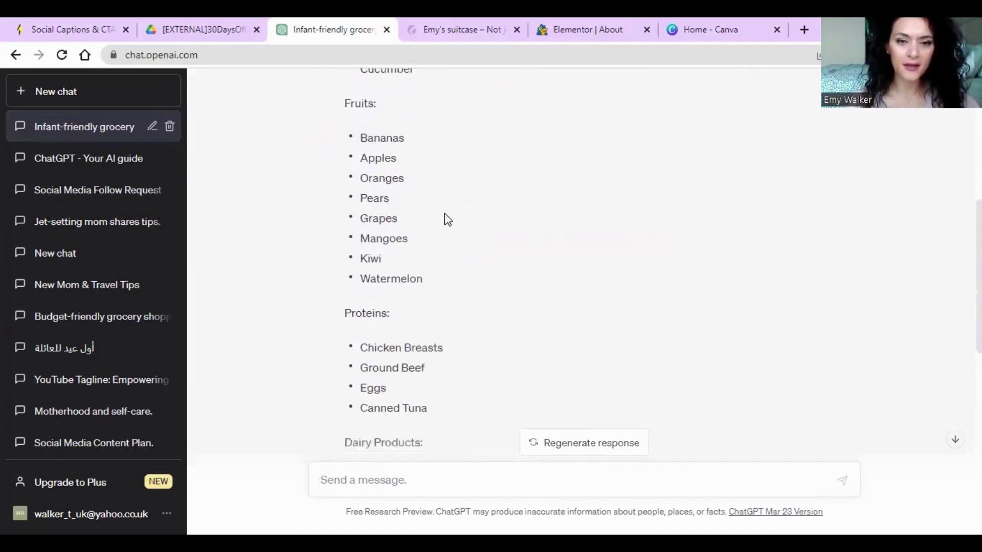
scroll(445, 214, down, 1)
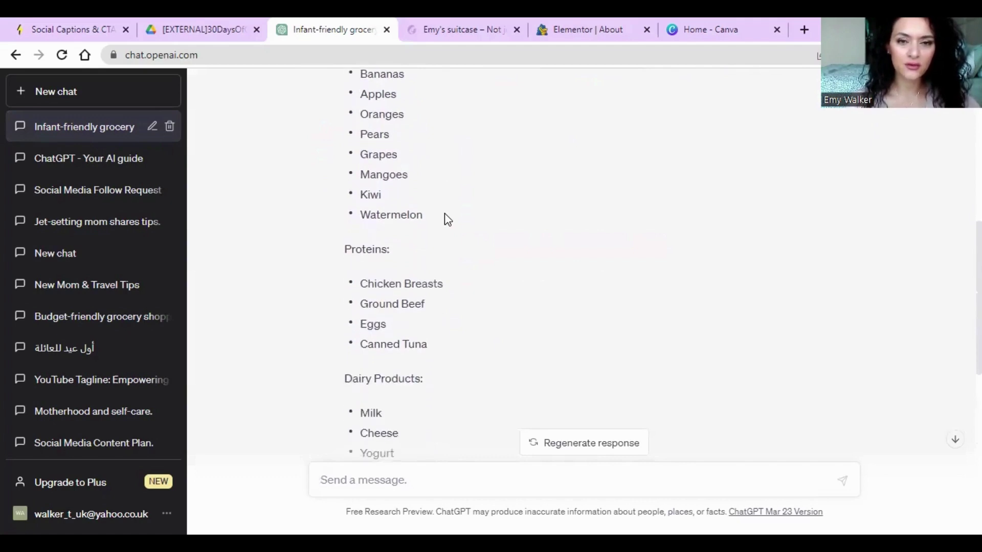
scroll(444, 215, down, 3)
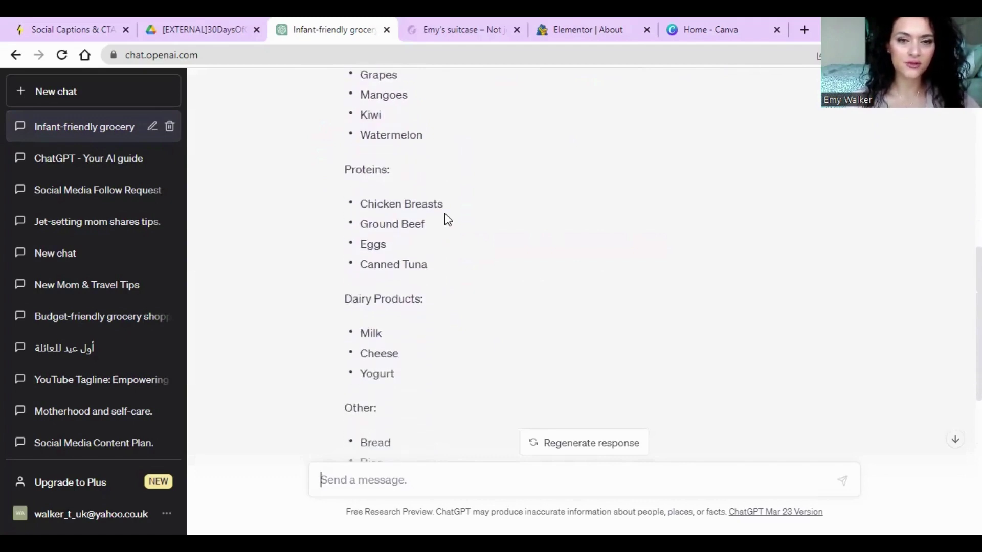
scroll(443, 213, down, 2)
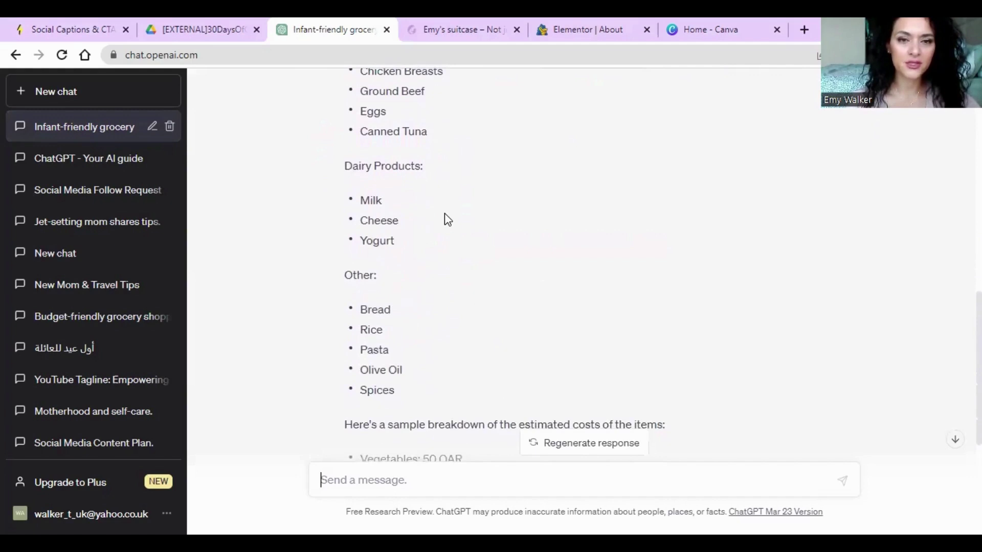
scroll(443, 213, down, 2)
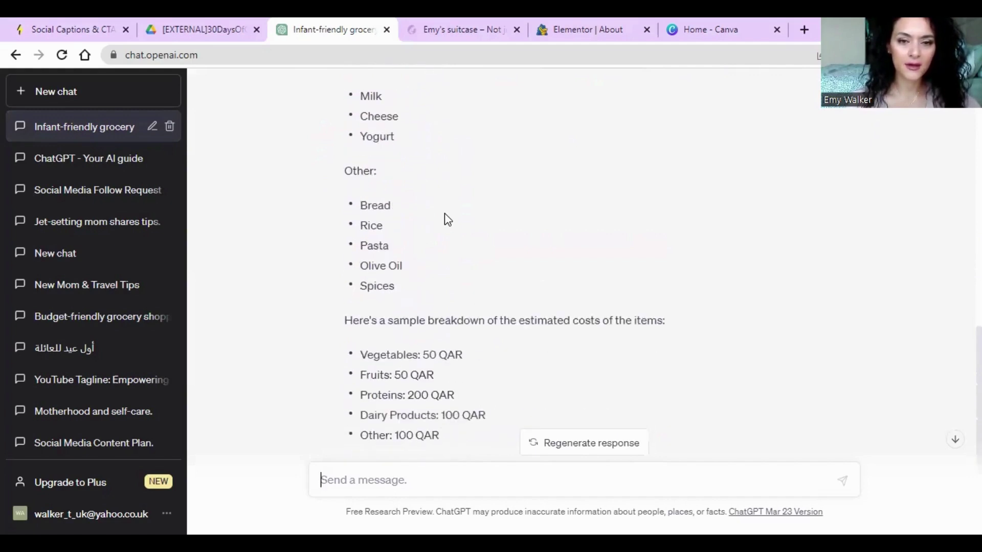
scroll(444, 213, down, 1)
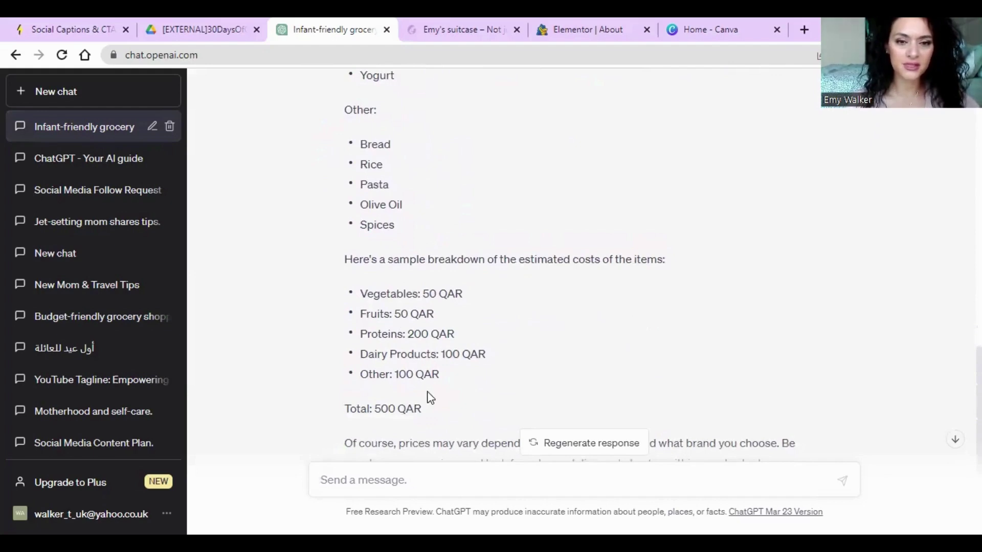
scroll(427, 392, down, 1)
scroll(429, 393, down, 1)
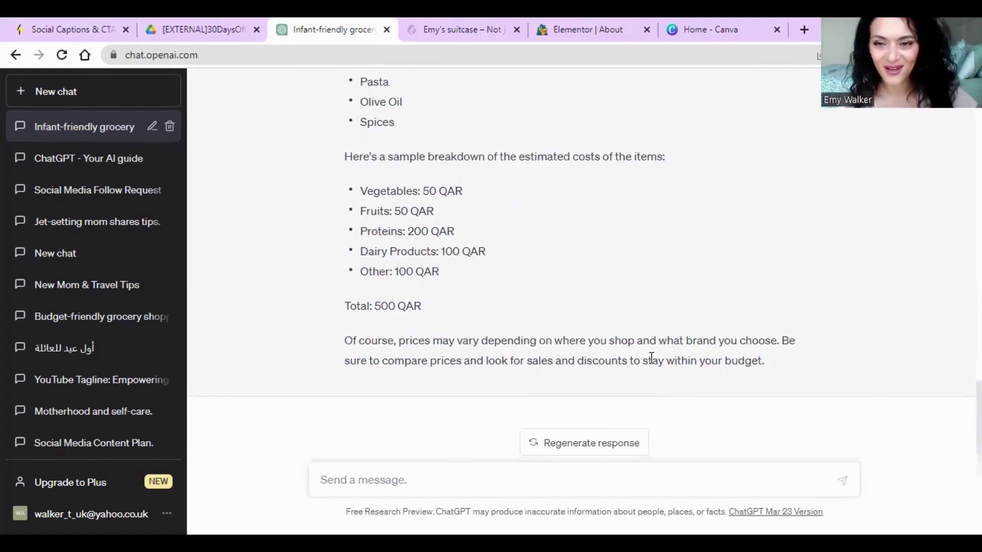
Open the earlier "Budget-friendly grocery shopping list." chat in a maximized window and read its prompt and the start of the response.
scroll(634, 352, up, 15)
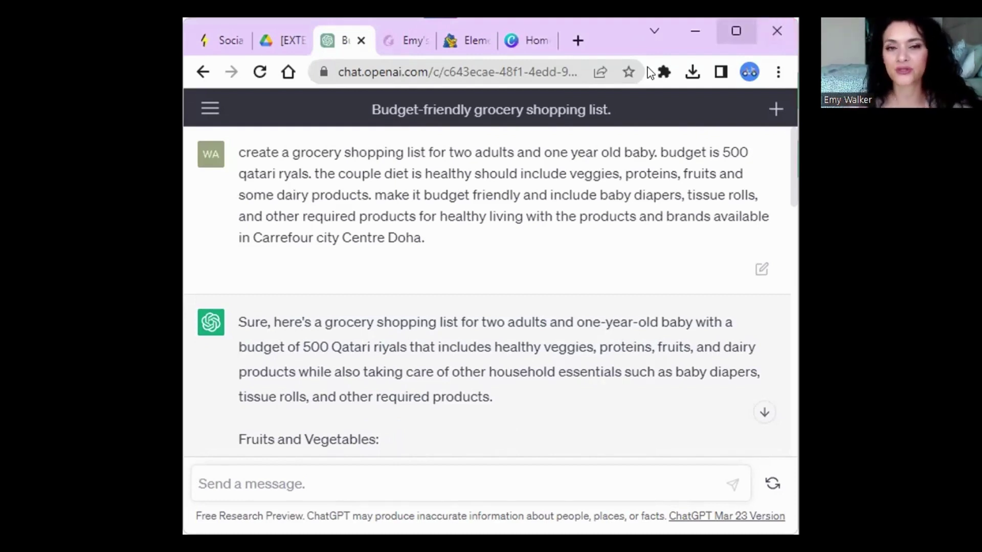
key(super+Up)
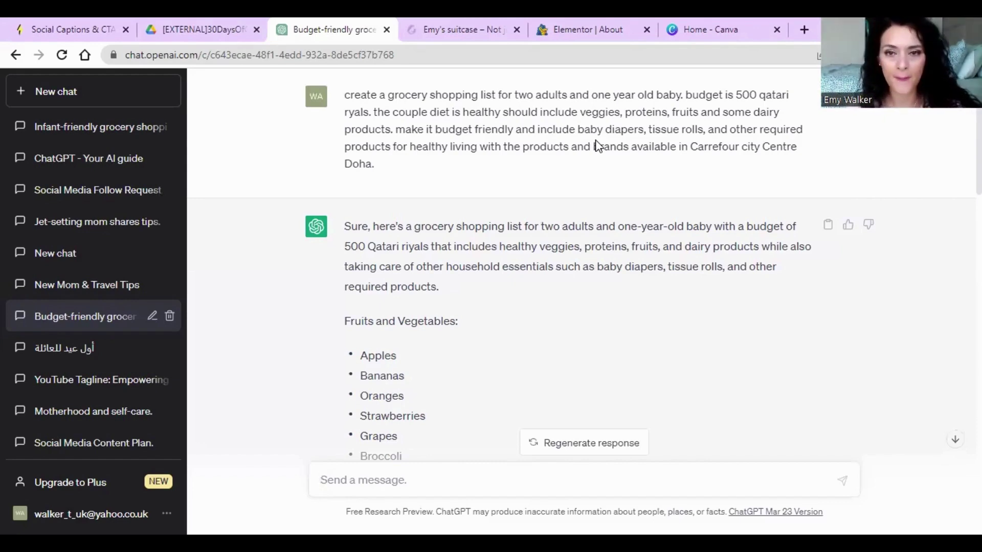
scroll(669, 324, down, 1)
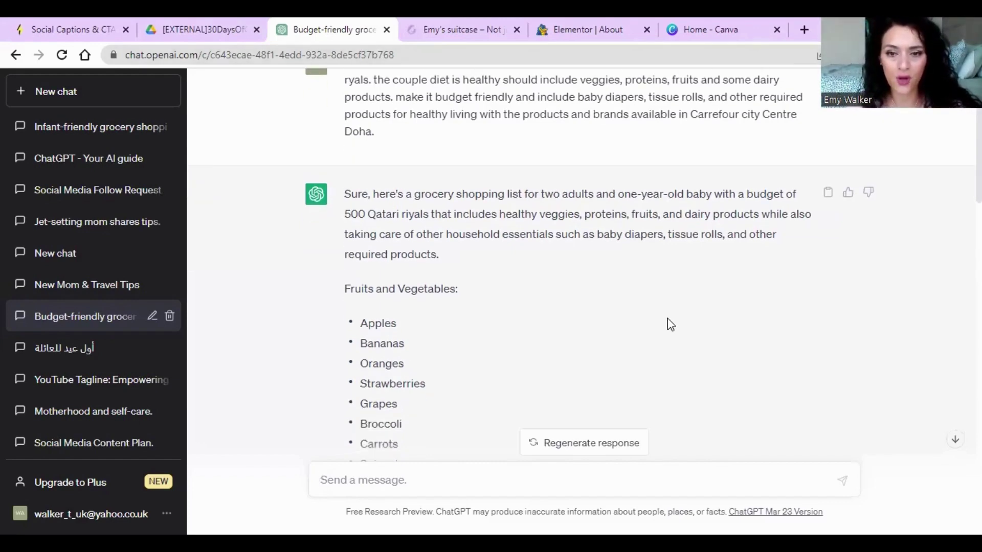
scroll(669, 323, down, 2)
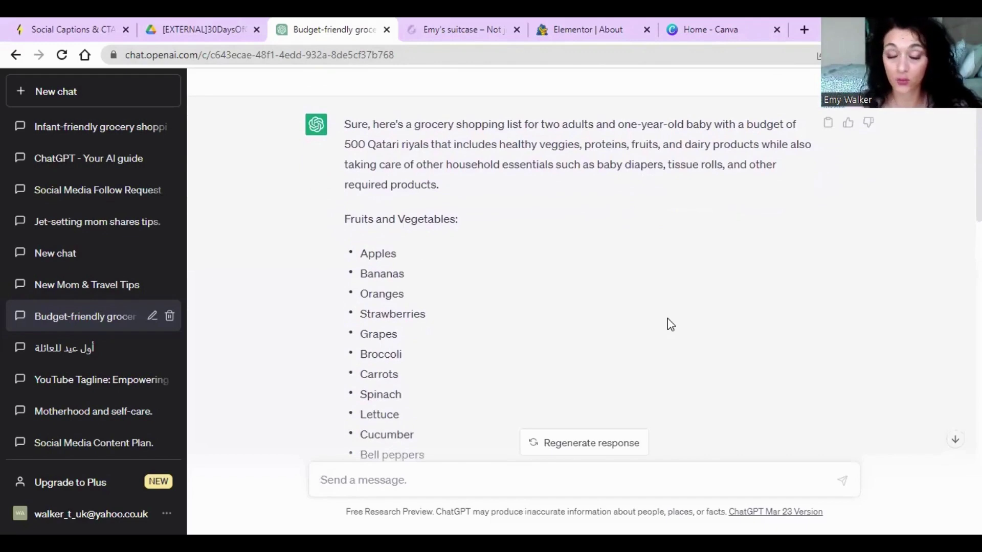
scroll(562, 314, down, 1)
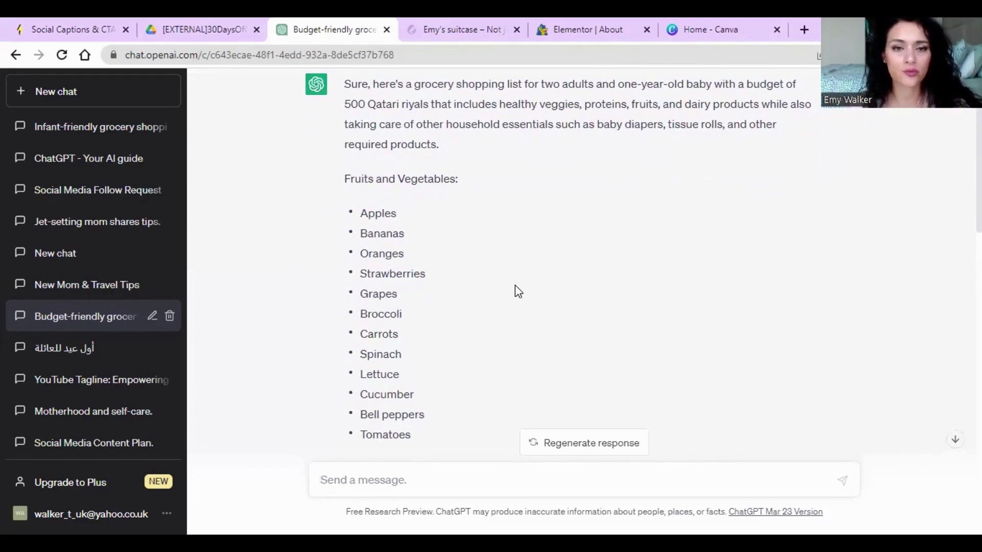
Examine the household essentials, the brands available in Carrefour city Centre Doha, and the total estimated cost.
scroll(516, 286, down, 15)
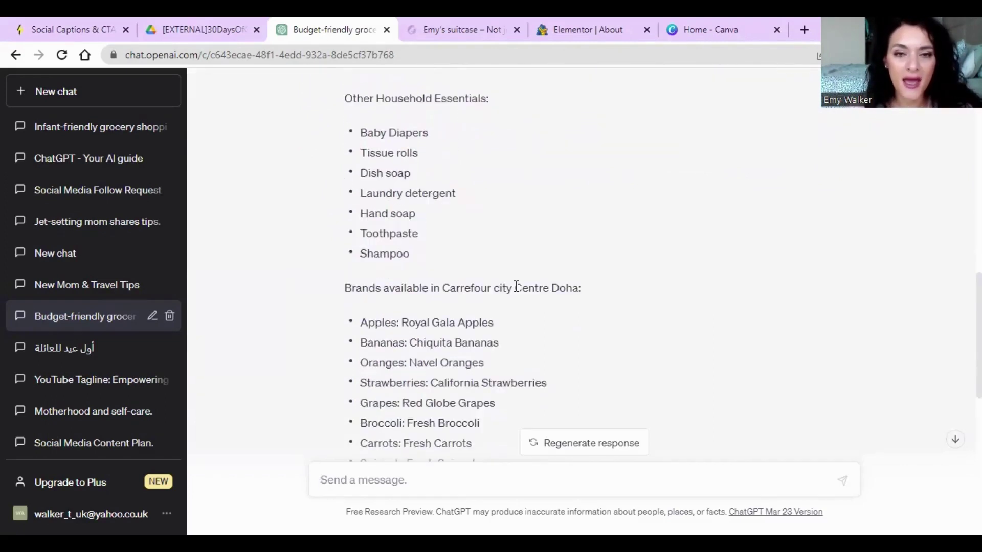
scroll(515, 286, down, 1)
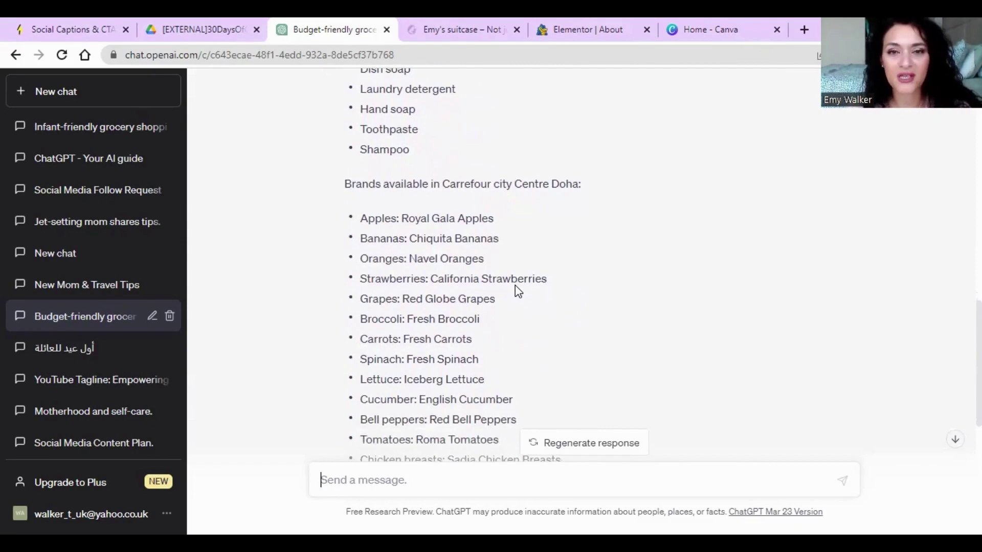
scroll(516, 287, down, 1)
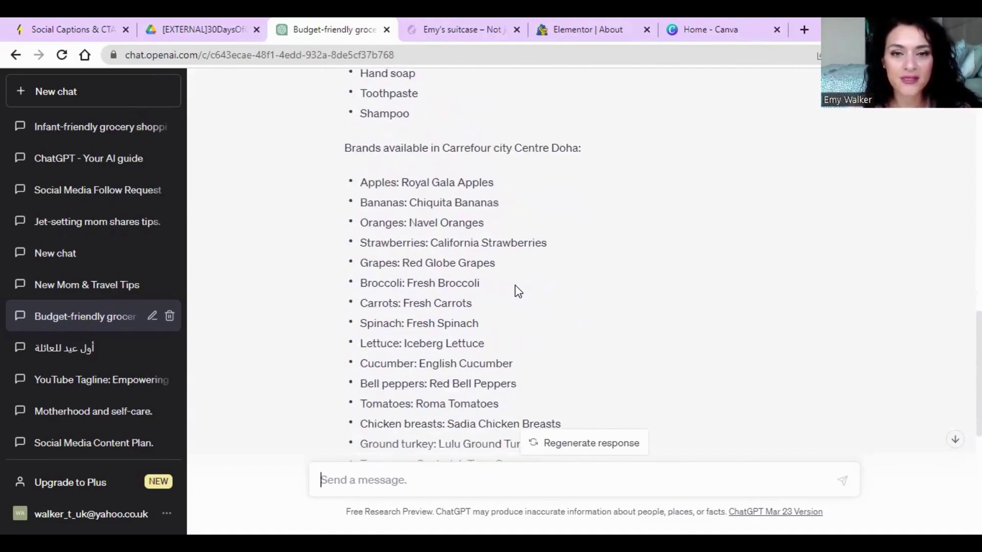
scroll(515, 286, down, 2)
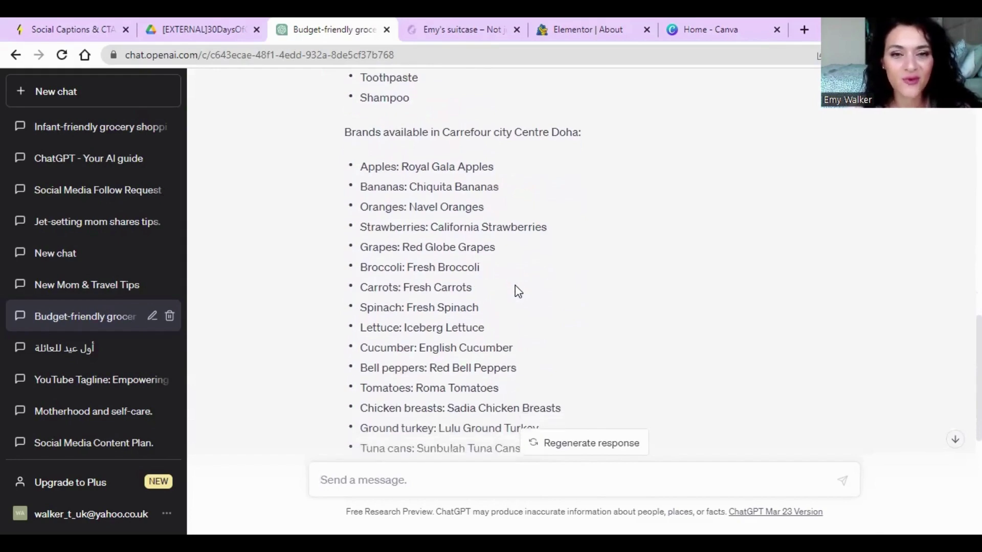
scroll(514, 286, down, 3)
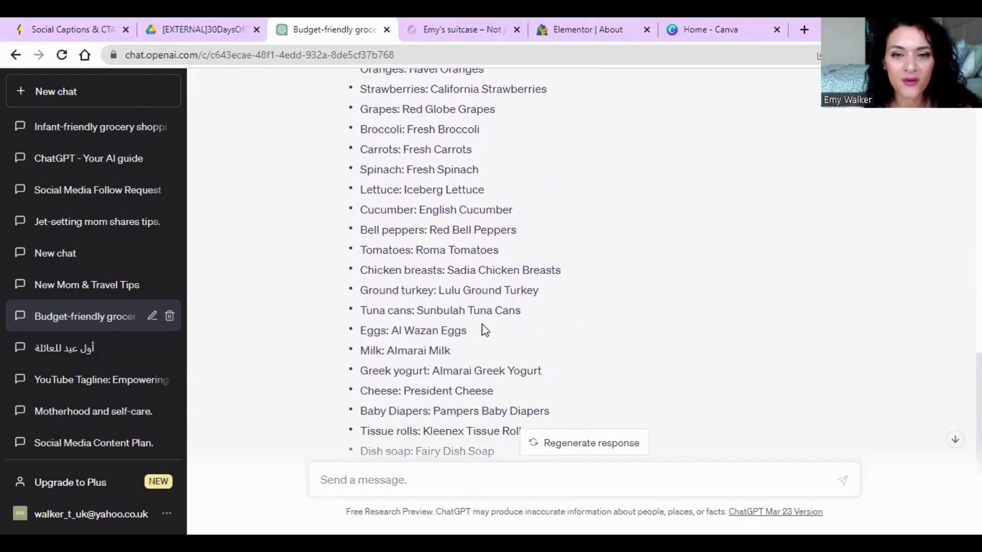
scroll(484, 330, down, 1)
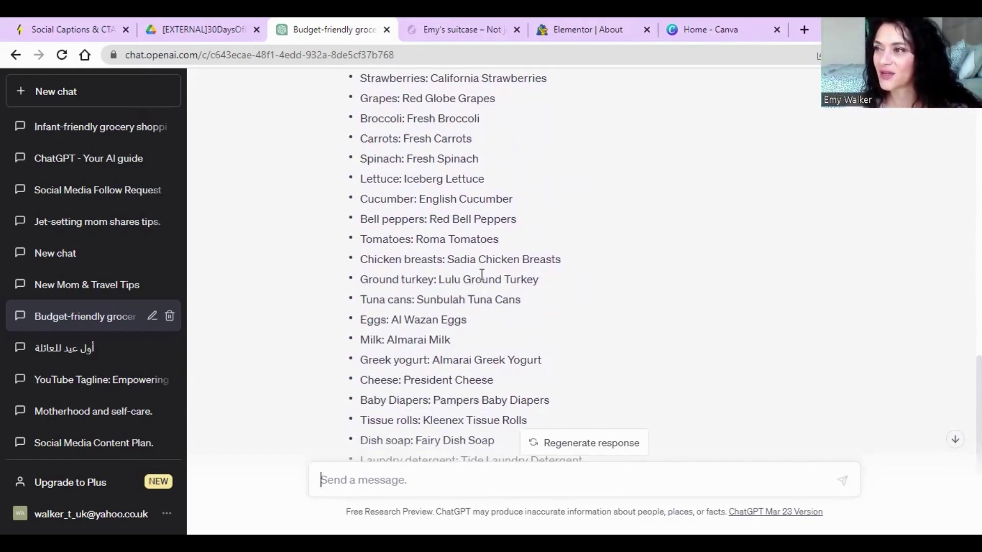
scroll(446, 316, down, 4)
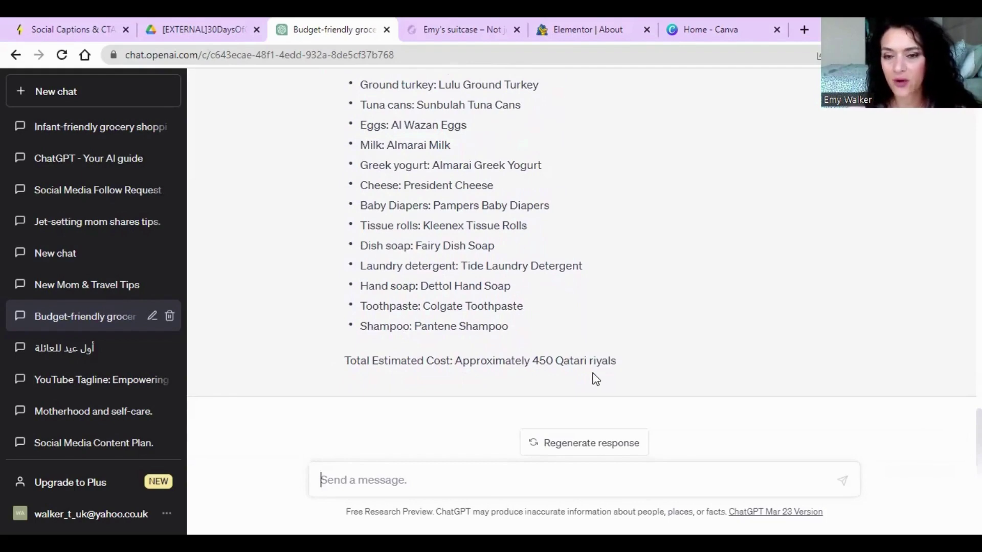
Return to the original prompt of the budget-friendly chat and reread it alongside the fruit, vegetable and protein lists.
scroll(587, 342, up, 8)
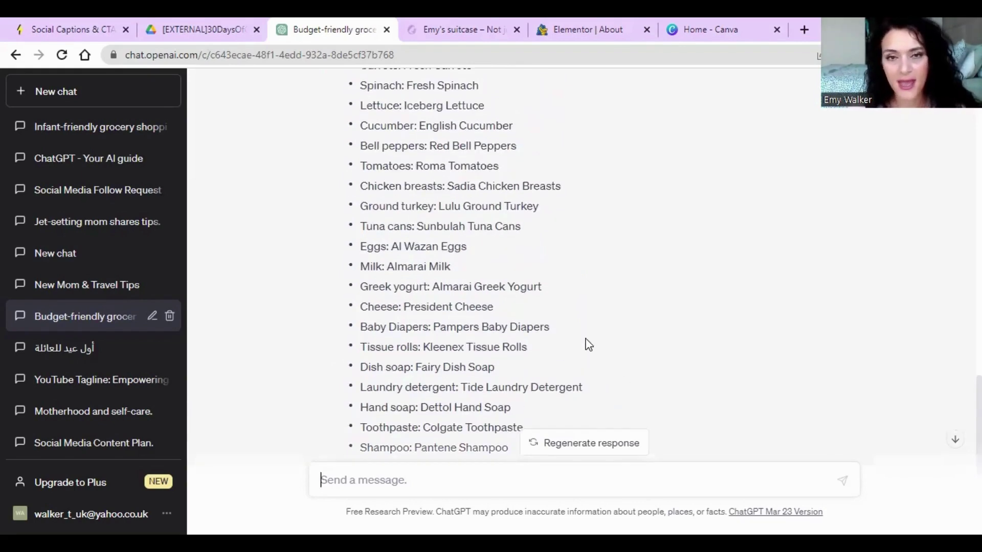
scroll(588, 344, up, 11)
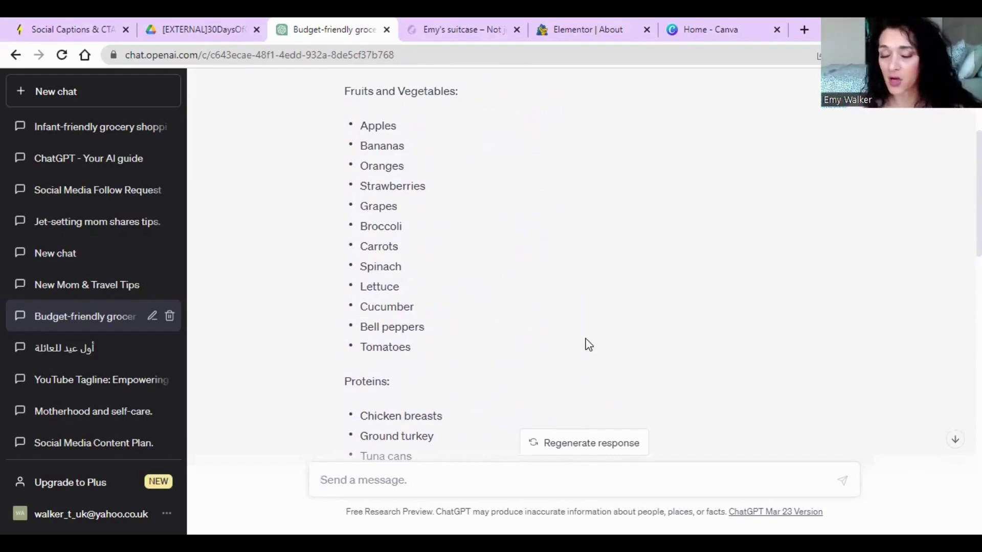
scroll(588, 344, up, 3)
scroll(588, 344, up, 2)
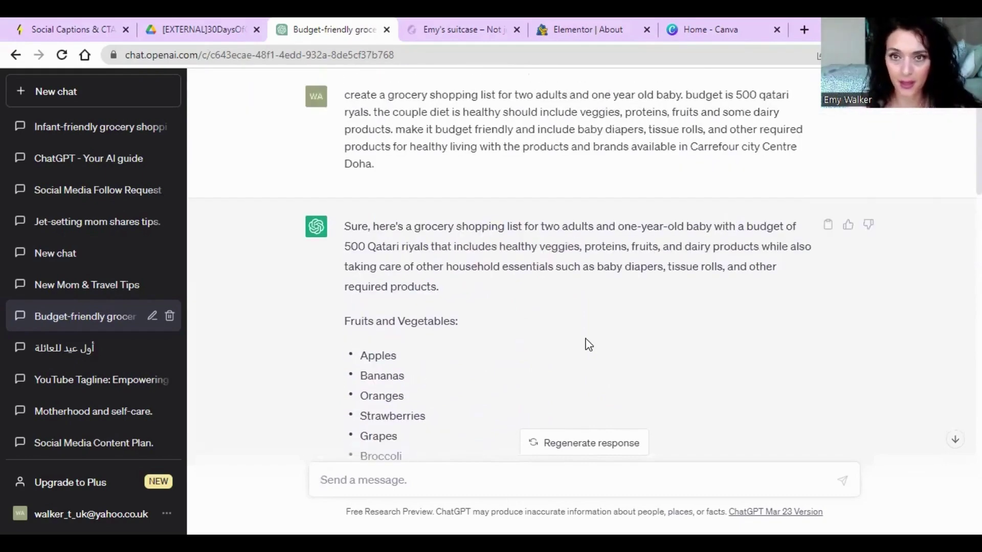
scroll(588, 344, down, 5)
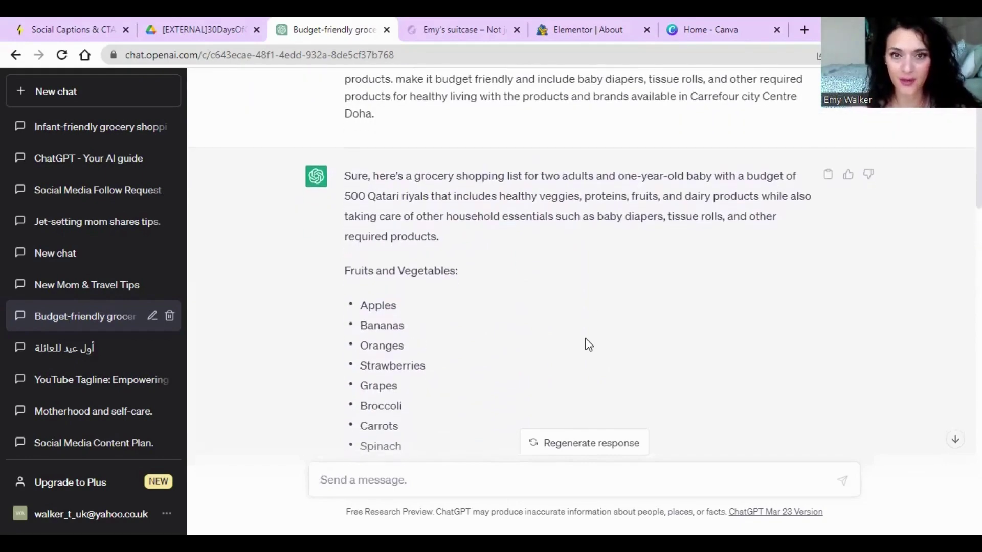
scroll(588, 344, down, 2)
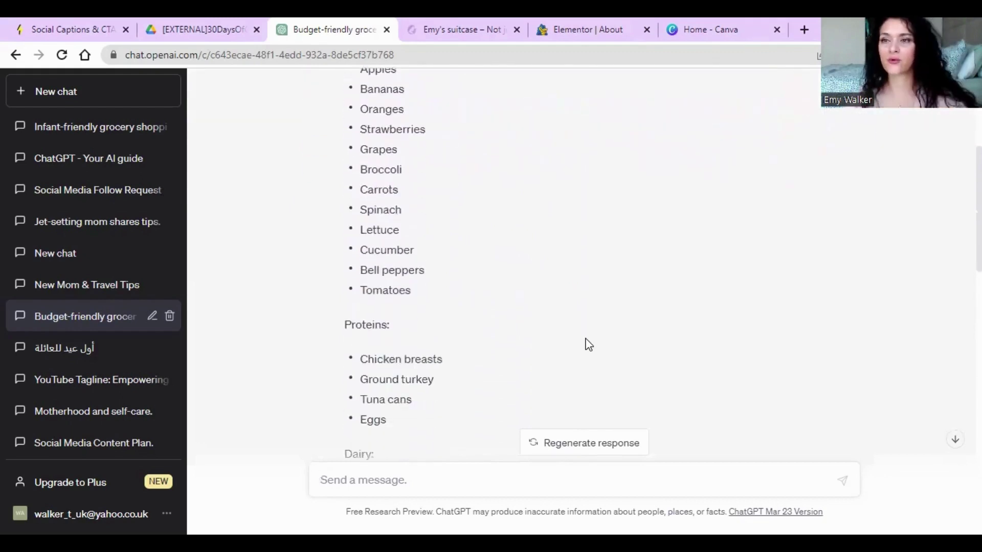